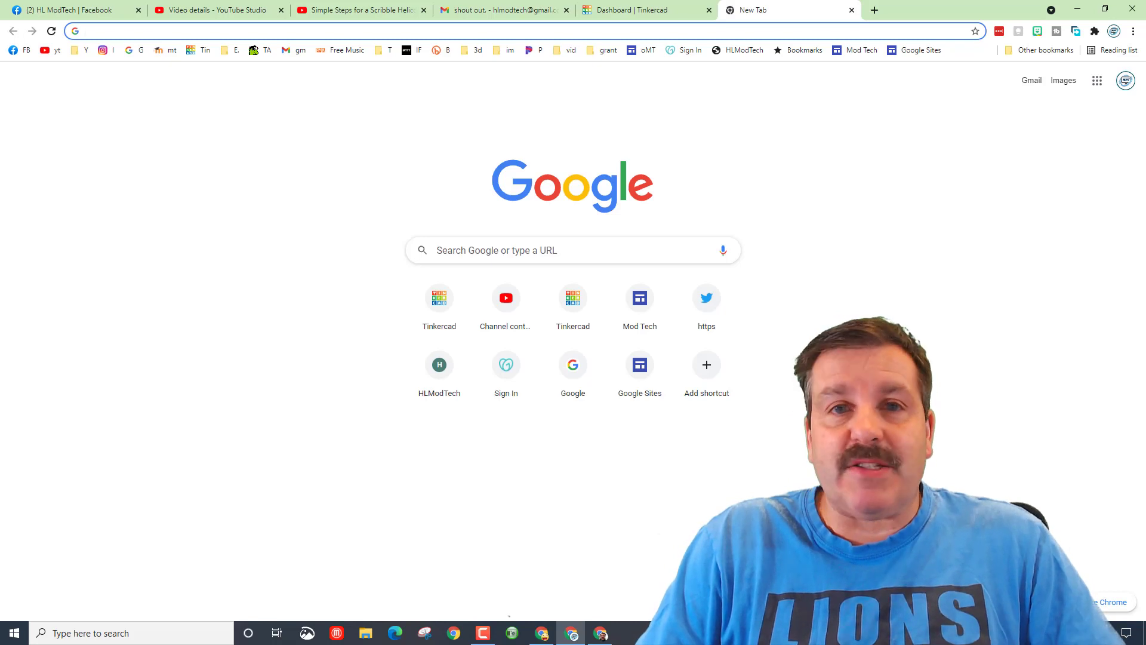
Paste the shared Tinkercad link into the address bar to load 'Alpha Prime VS ZOMG'.
key("Down")
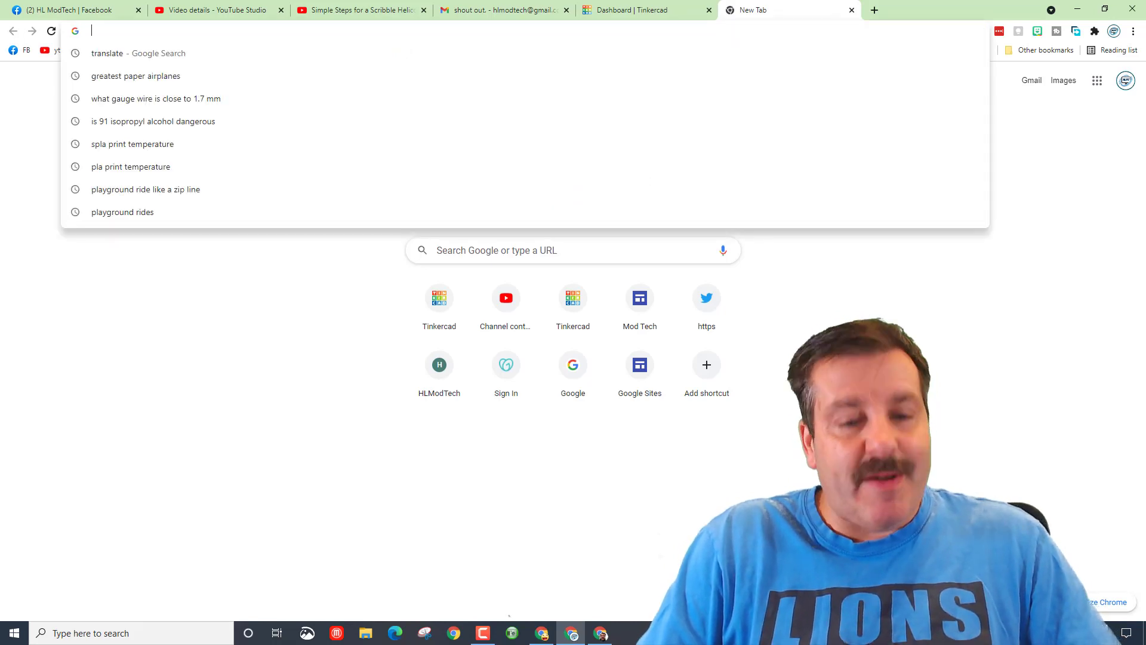
key("ctrl+v")
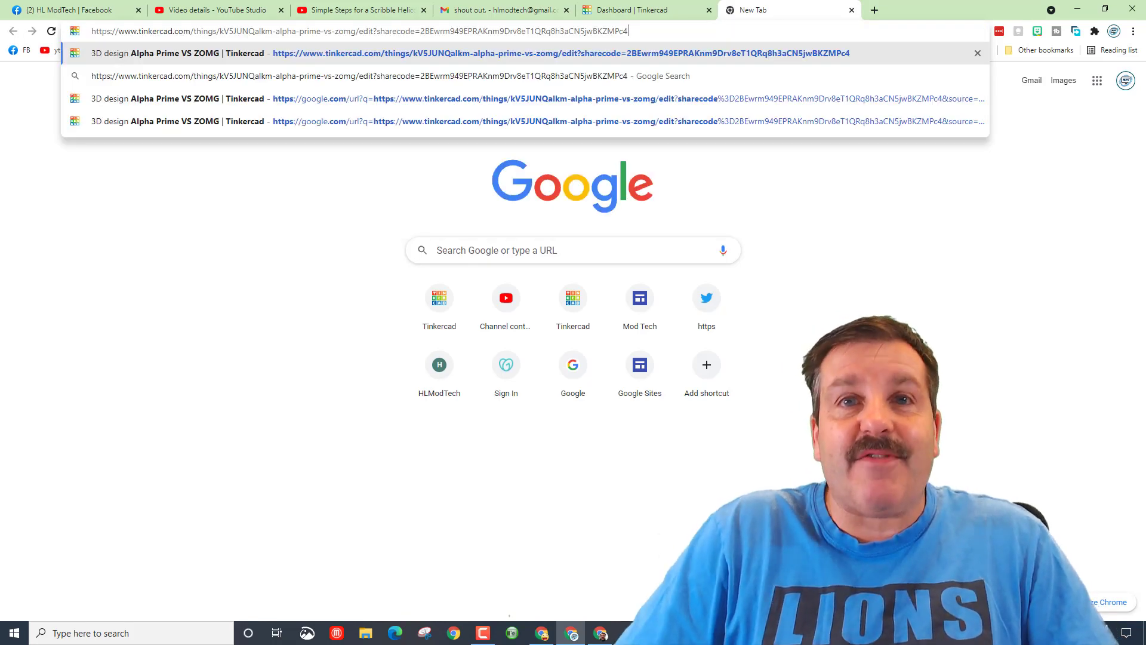
key("Return")
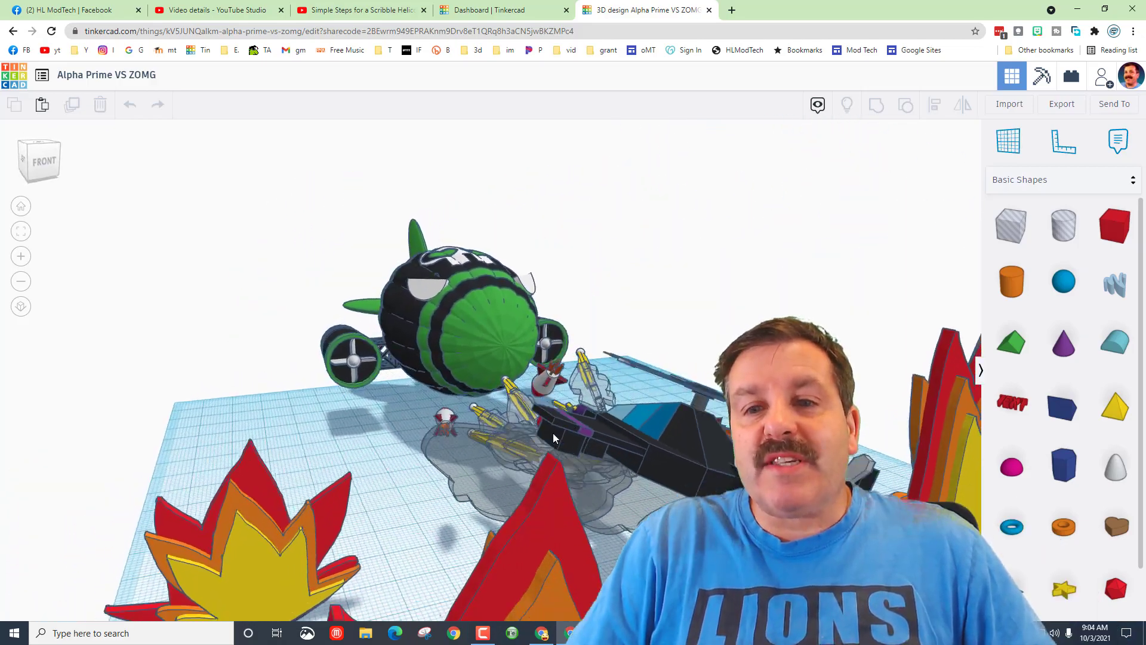
Orbit the view in close to the flames around the green blimp.
right_click_drag(559, 430, 559, 430)
scroll(559, 430, "down", 2)
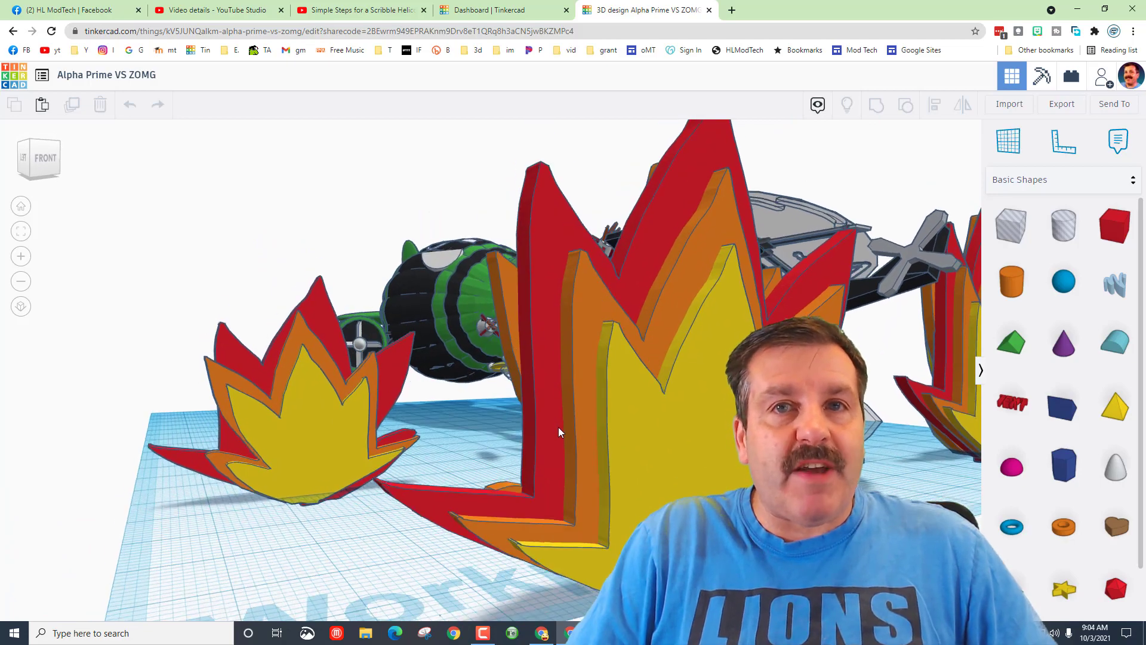
scroll(564, 432, "down", 2)
scroll(574, 434, "down", 2)
scroll(583, 436, "down", 1)
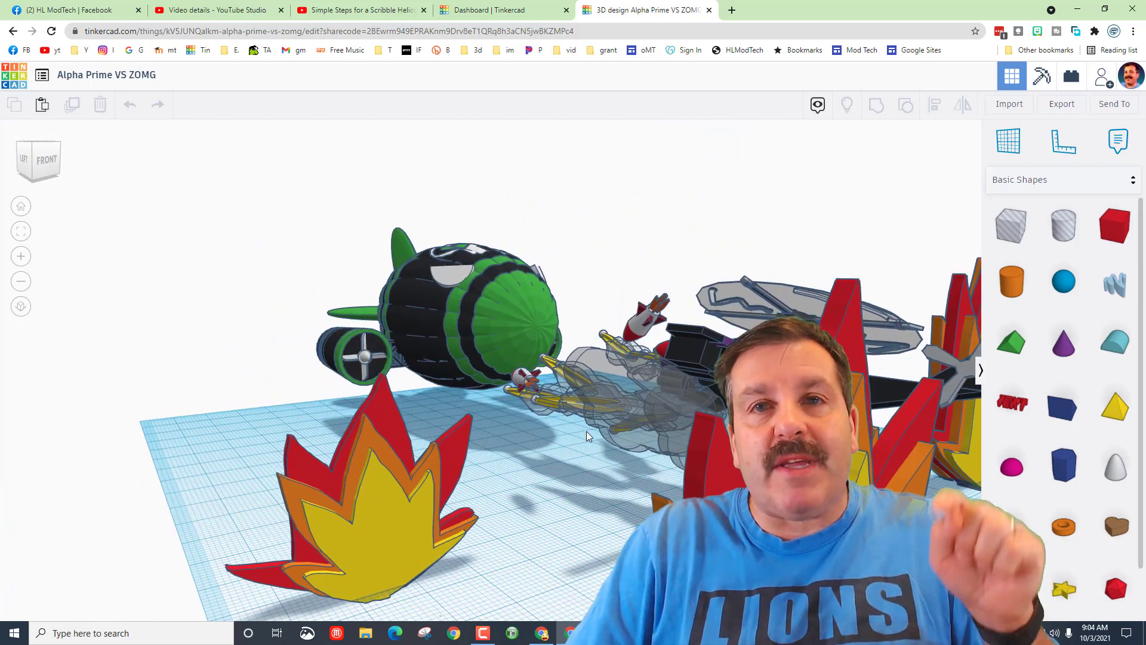
List all Shape Generators in the shapes panel and orbit to face the blimp head-on.
left_click(1057, 180)
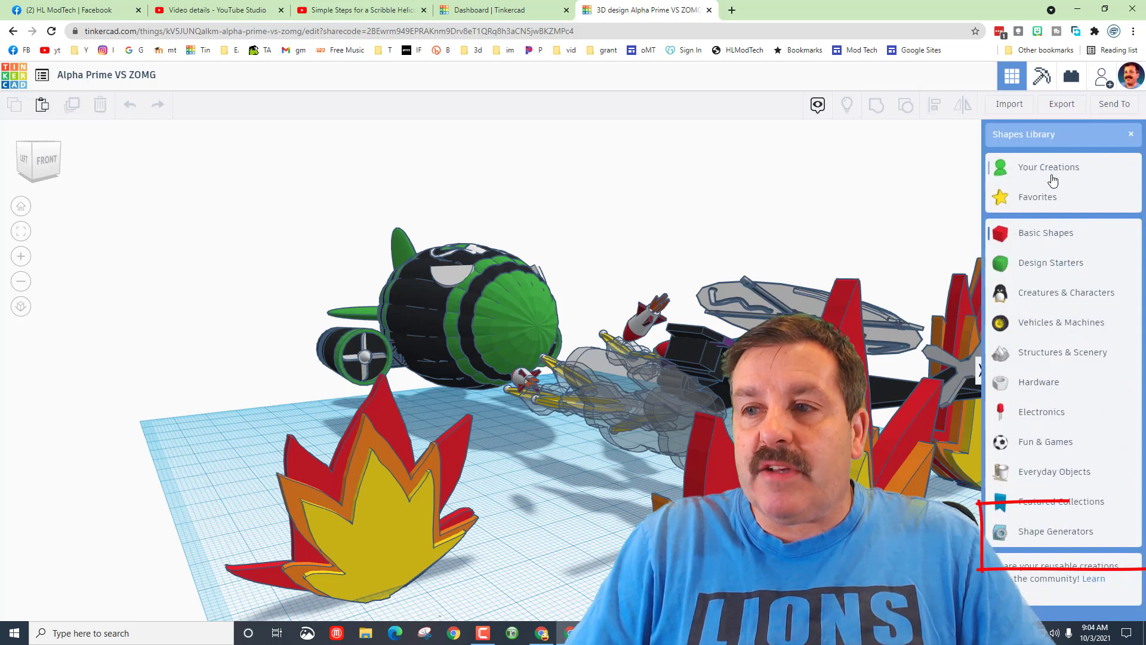
left_click(1041, 534)
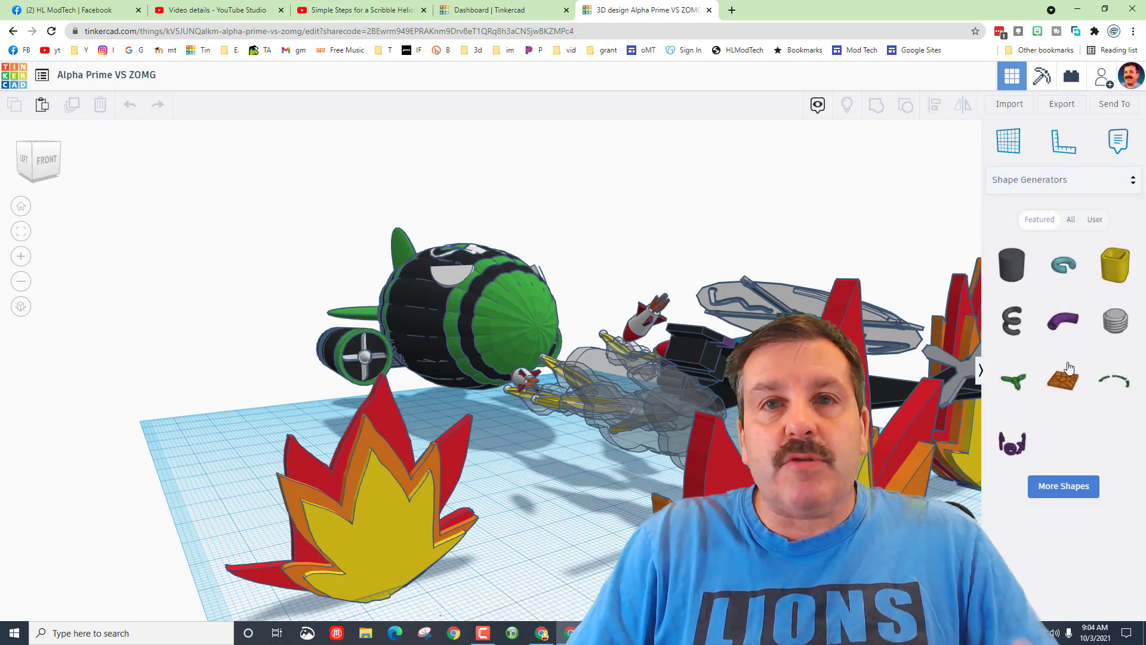
left_click(1074, 220)
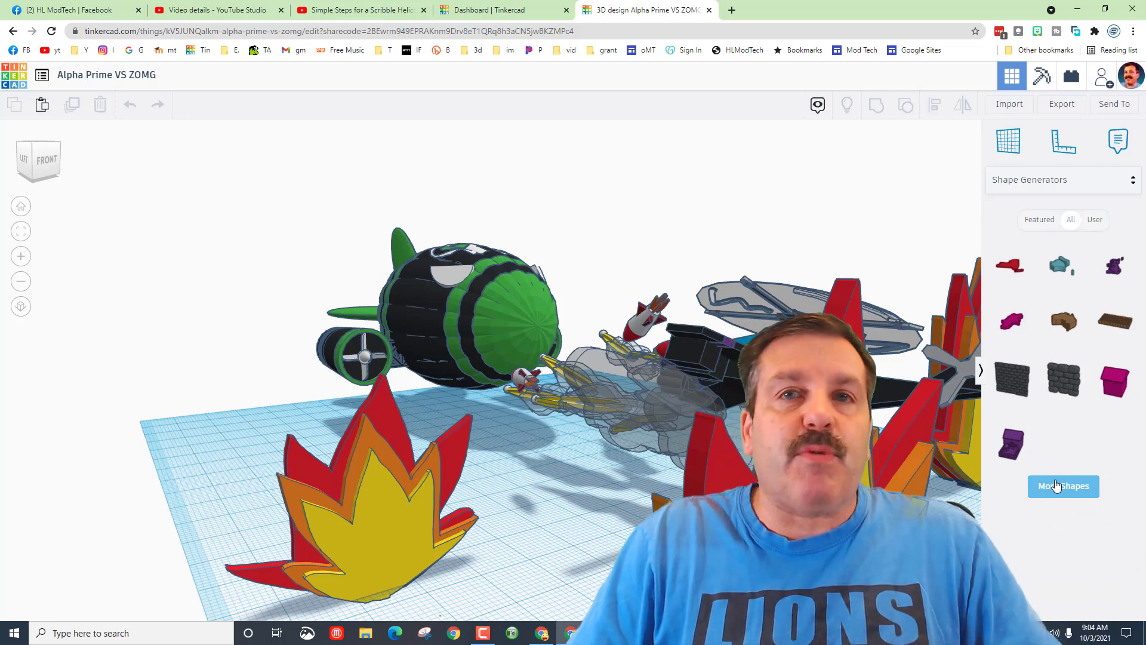
mouse_move(263, 405)
right_mouse_down()
mouse_move(330, 418)
mouse_move(116, 412)
right_mouse_up()
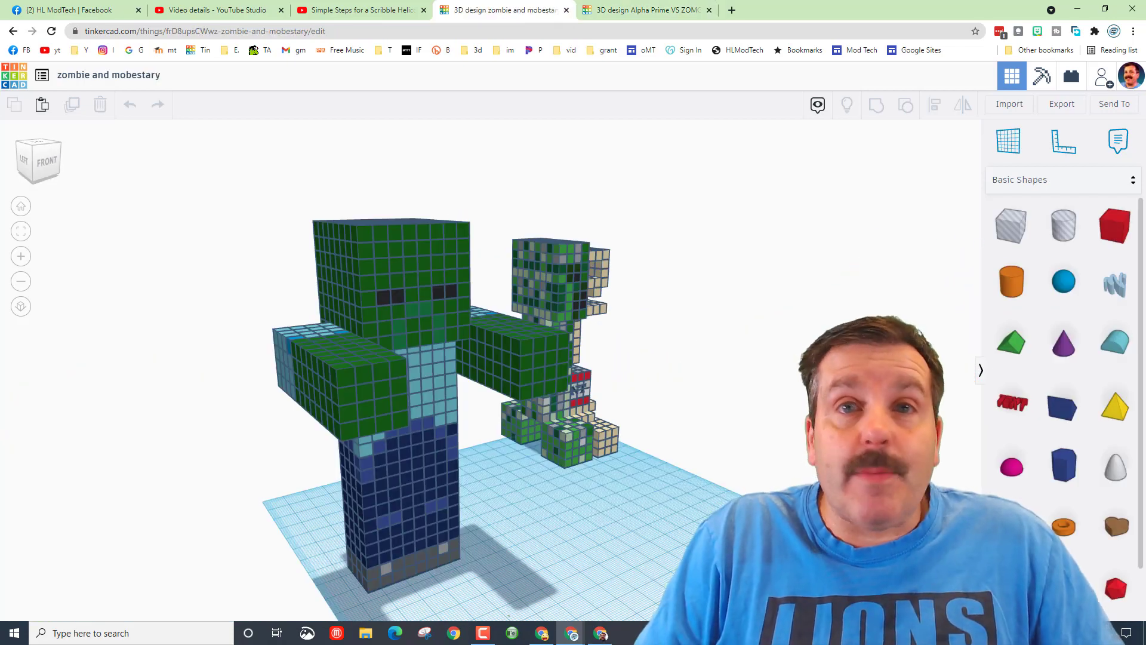
Generate a new invite link for 'zombie and mobestary' and copy it.
left_click(1103, 75)
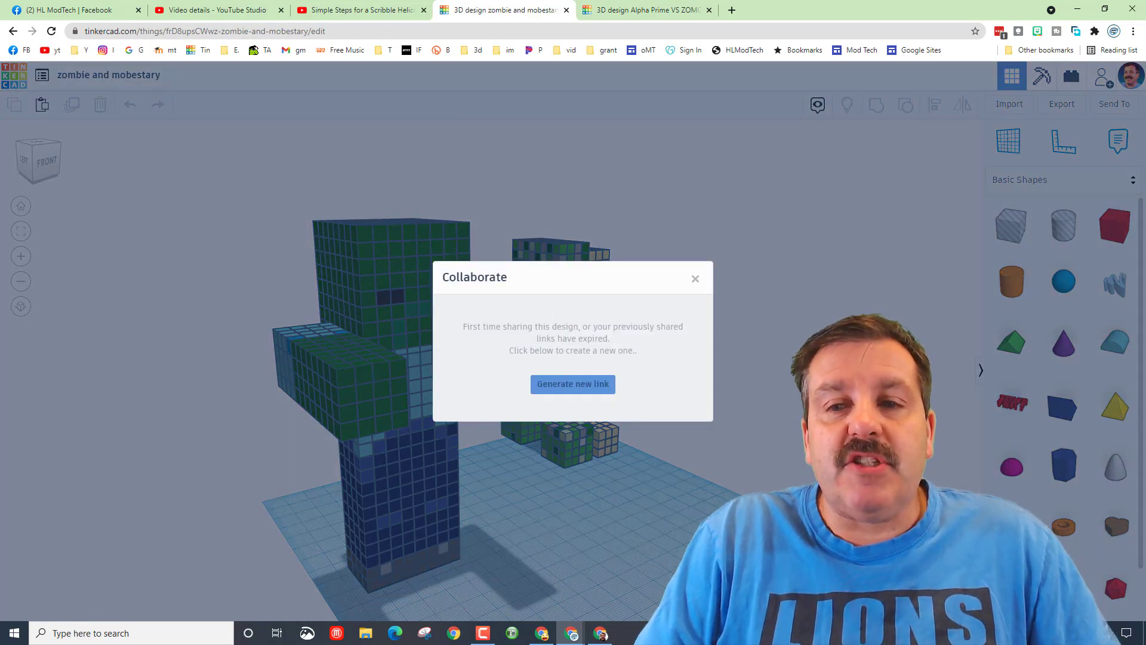
left_click(572, 383)
left_click(572, 347)
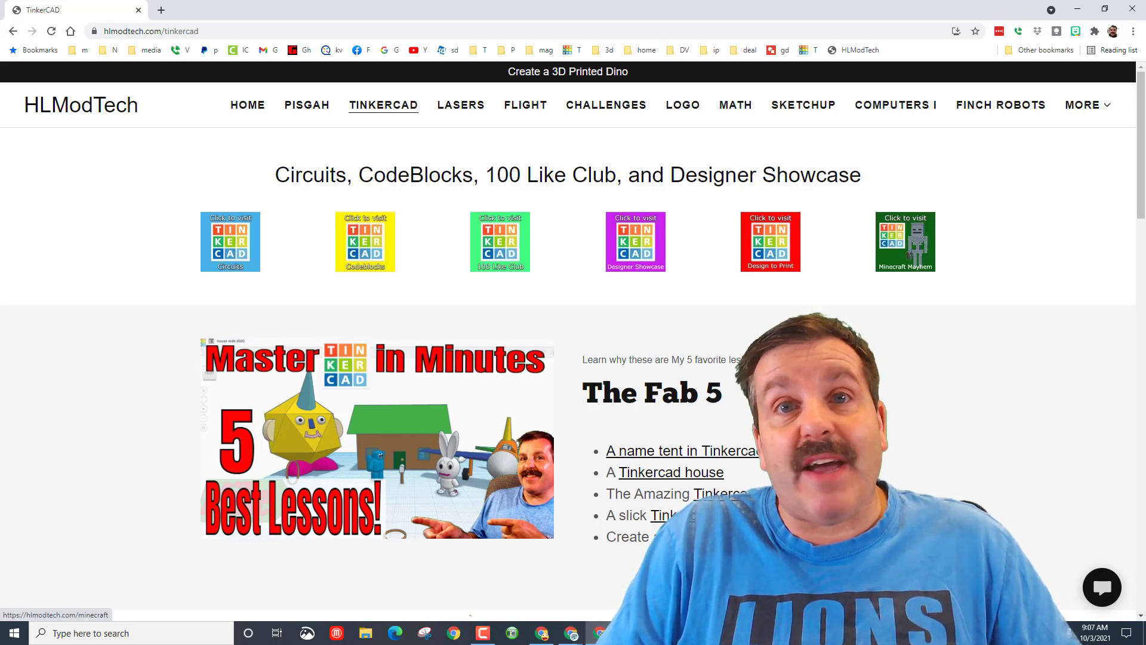
Bring up the contact form from the chat bubble on hlmodtech.com/tinkercad.
left_click(1101, 587)
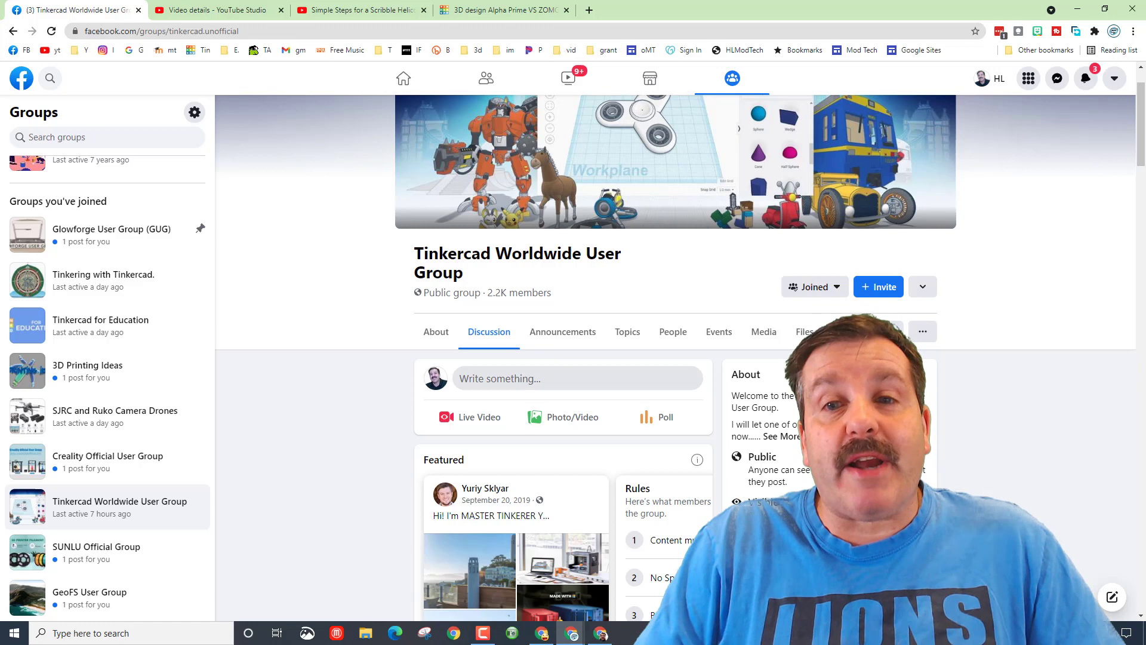
scroll(675, 358, "down", 1)
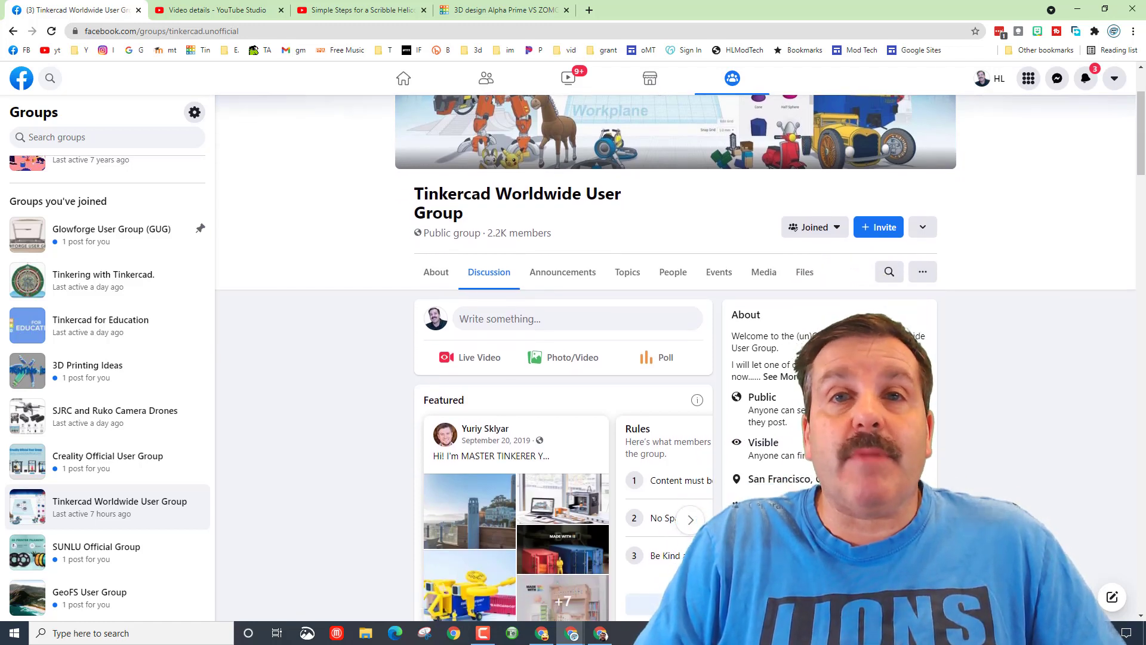